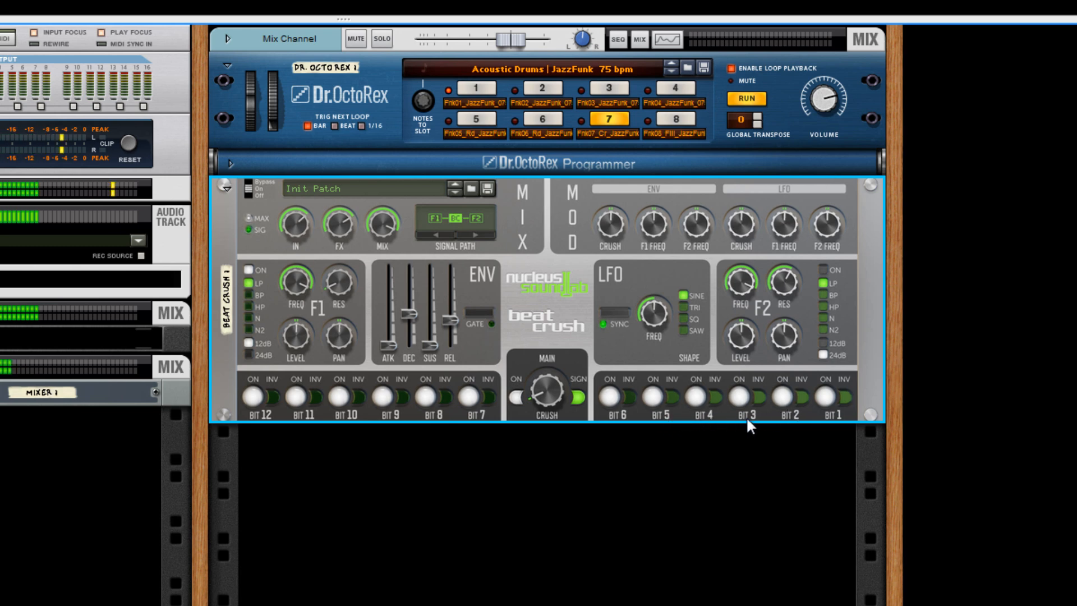
- Disable bits 1 through 5 one after another on the Beat Crush device
click(825, 397)
click(782, 398)
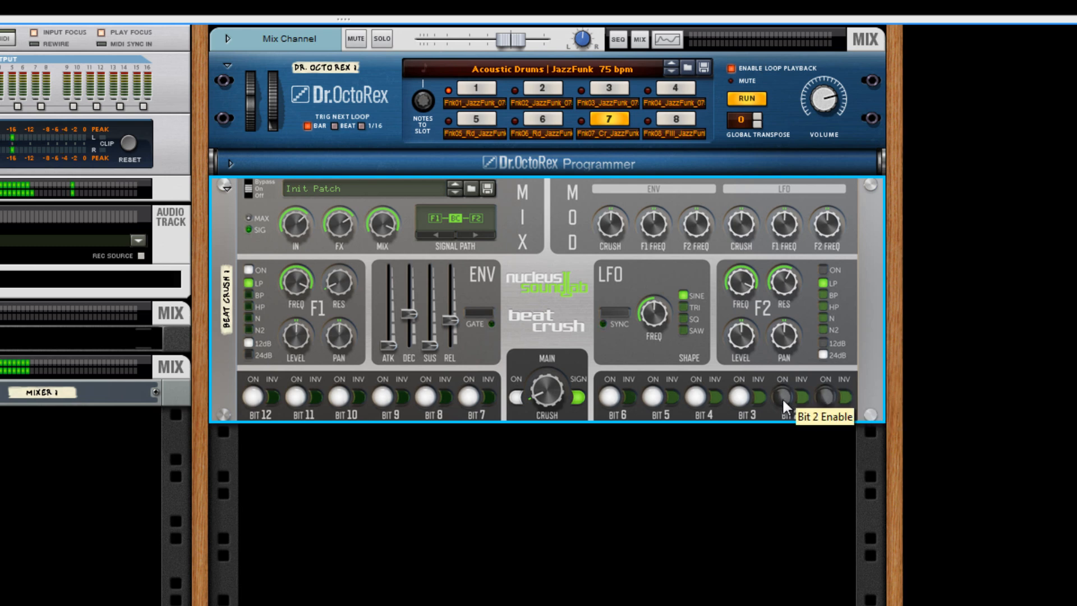
click(740, 398)
click(696, 399)
click(653, 397)
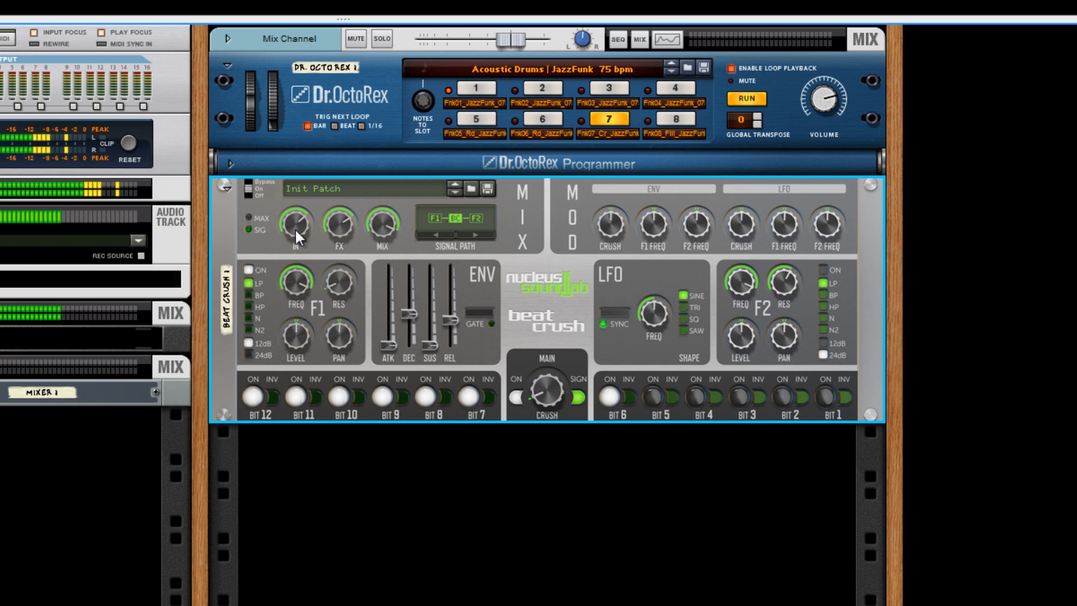
- Try the Beat Crush input level at 3 dB and bring it back up to 15 dB
mouse_move(294, 228)
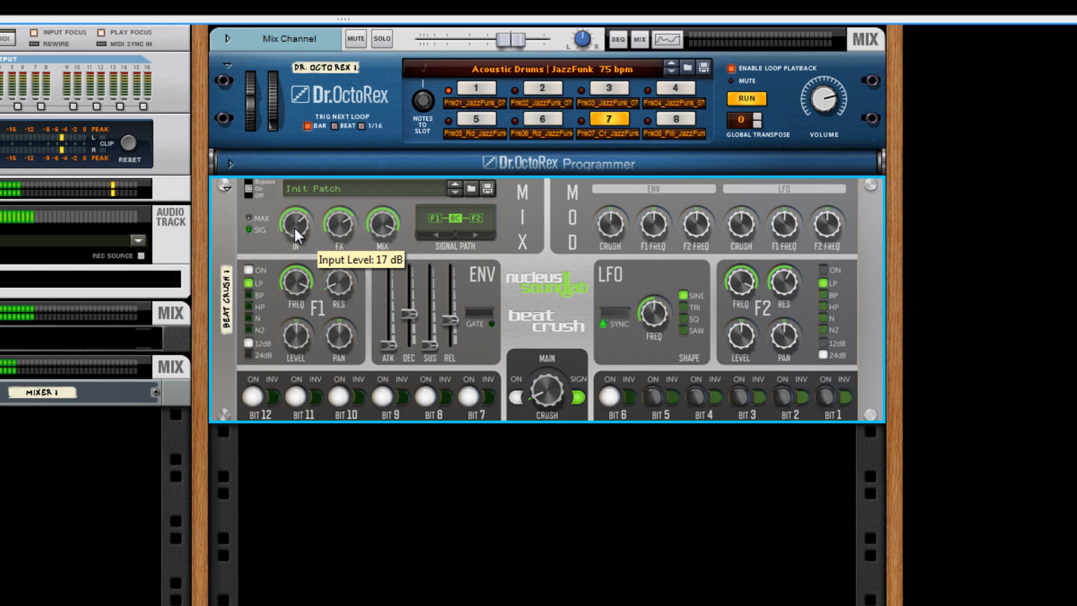
drag(295, 228, 294, 240)
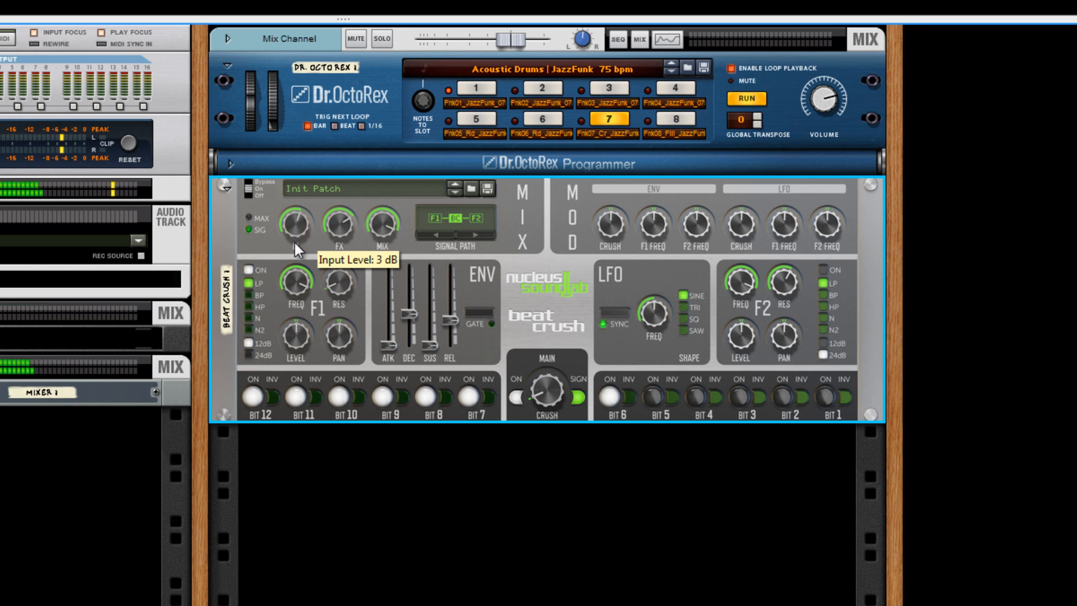
drag(294, 240, 293, 228)
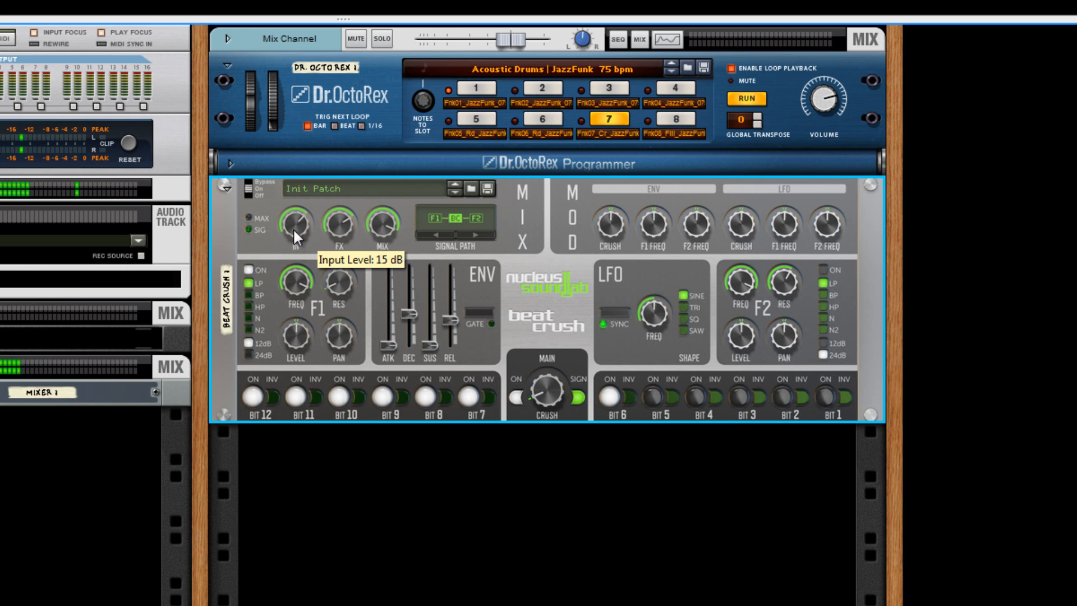
- Disable bits 6, 7 and 8 and fine-tune the input level
click(612, 397)
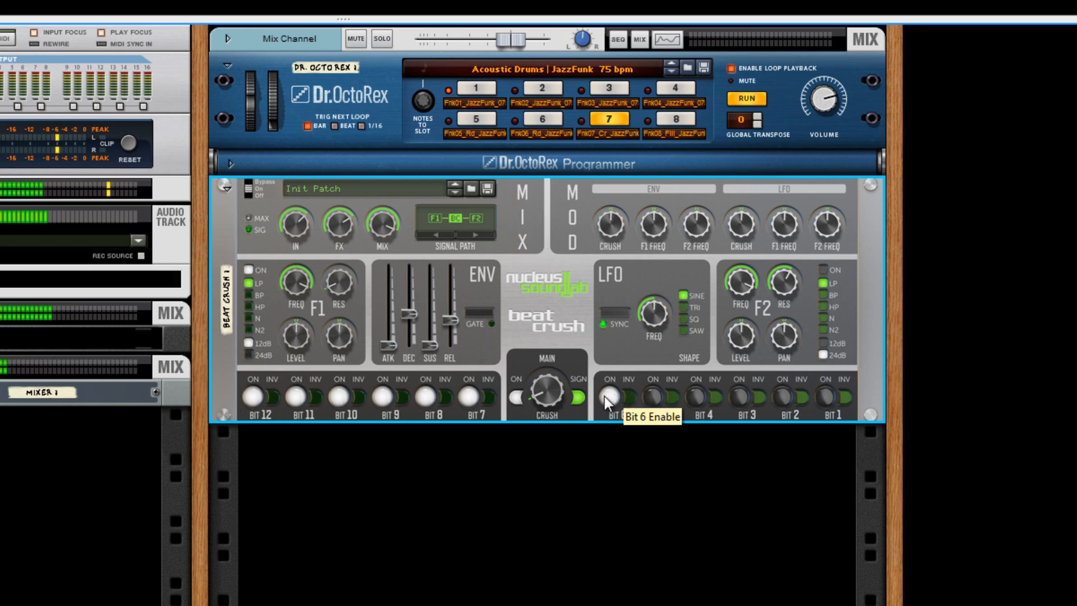
click(469, 398)
click(429, 395)
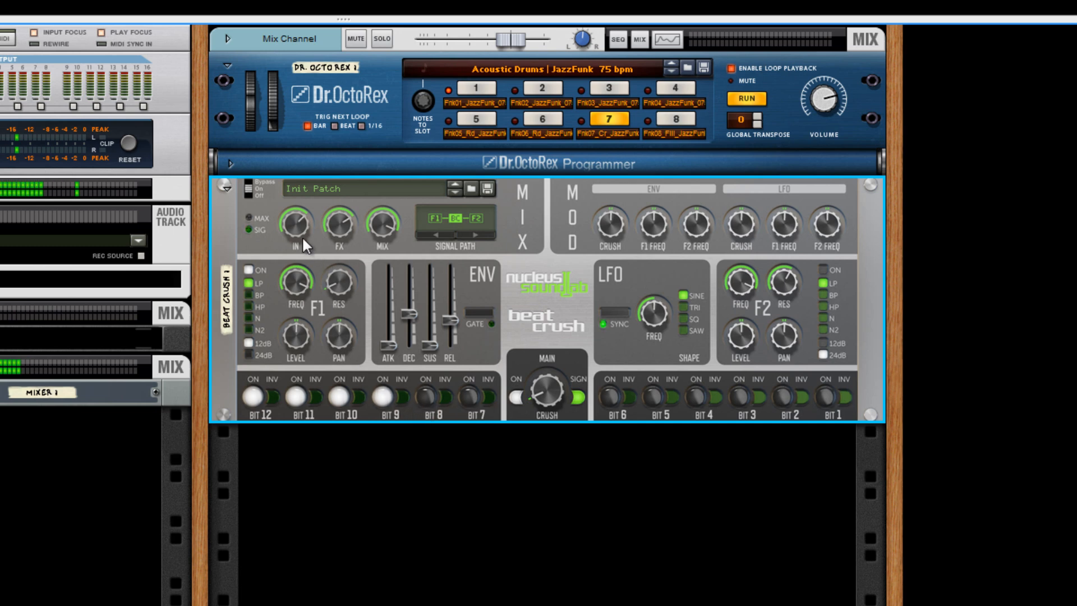
mouse_move(295, 227)
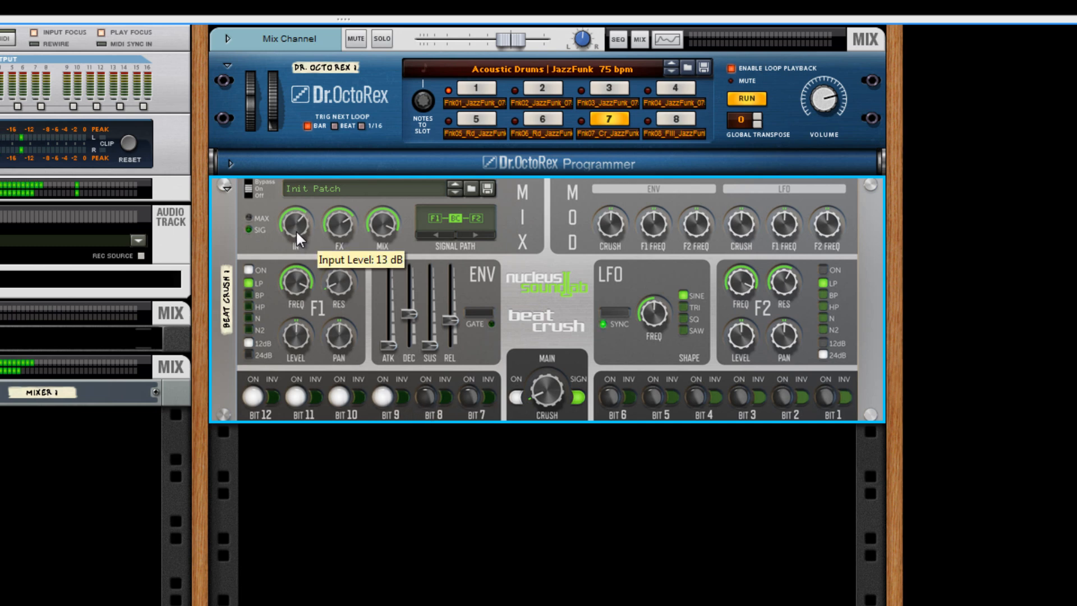
drag(295, 230, 294, 228)
- Disable the remaining bits 9, 10, 11 and 12
click(386, 400)
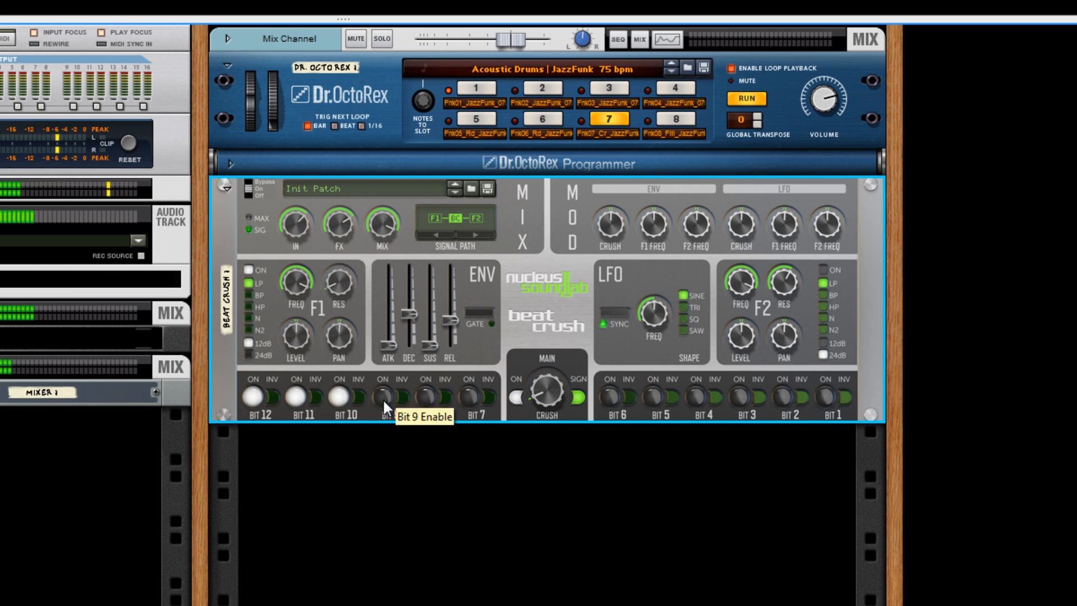
click(339, 398)
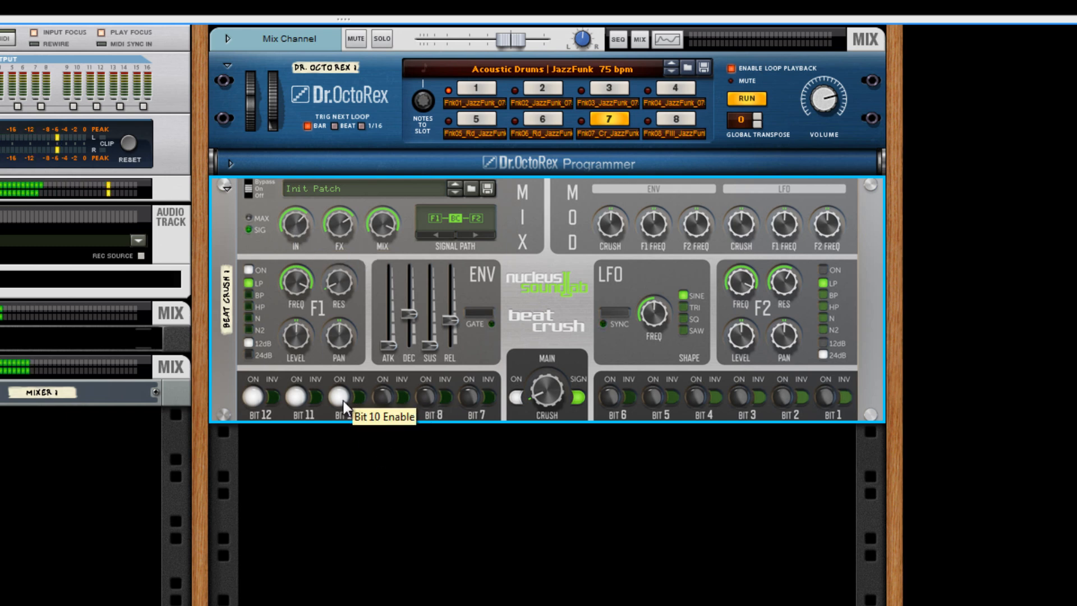
click(298, 397)
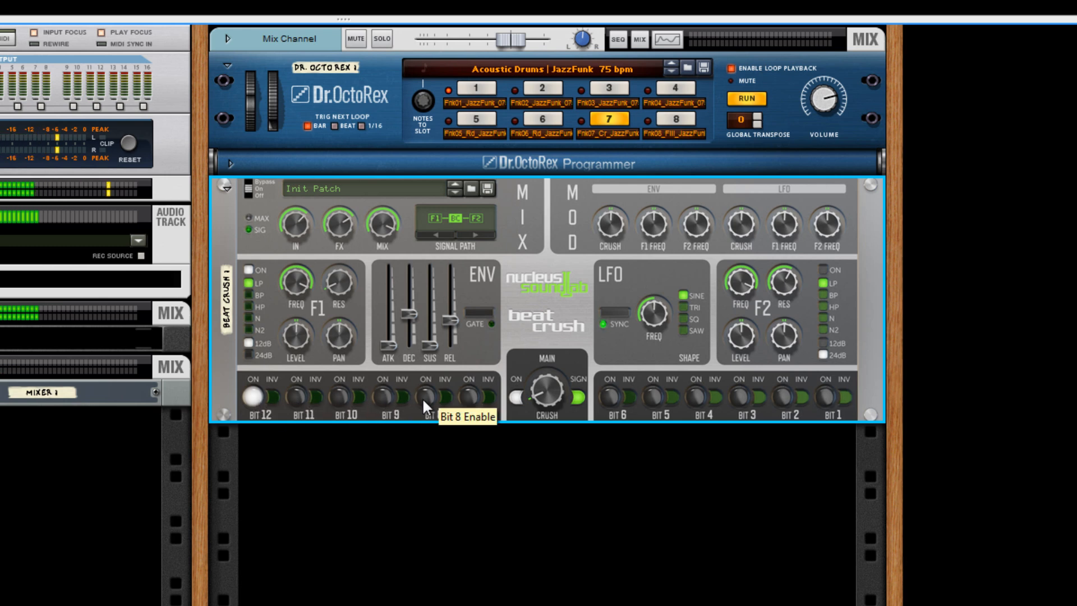
click(253, 397)
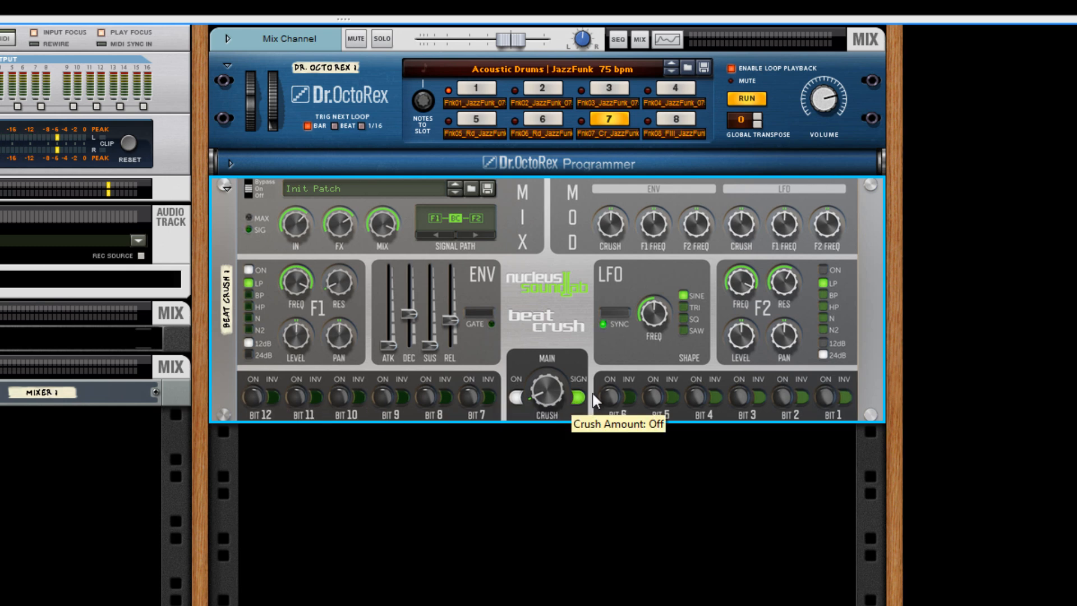
- Enable bits 3, 4, 5, 6, 8 and 9 again
click(610, 396)
click(653, 397)
click(696, 396)
click(740, 396)
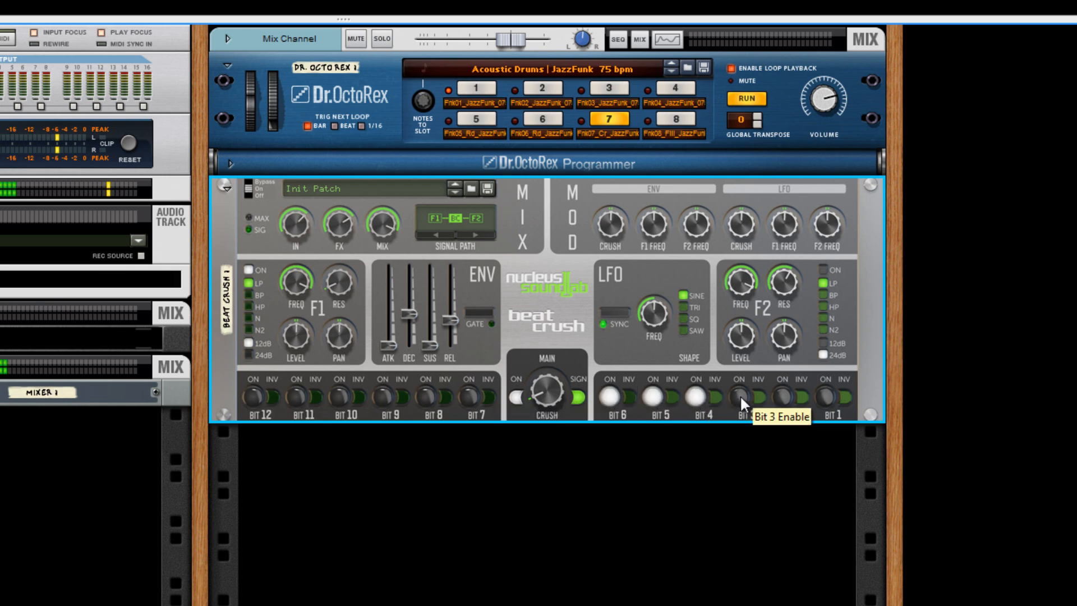
click(426, 397)
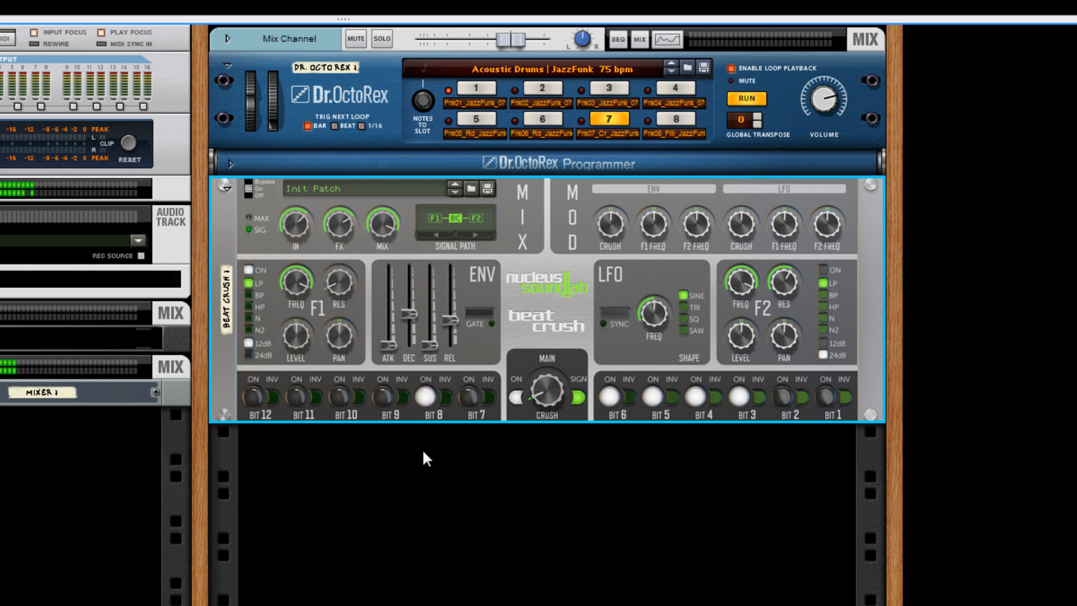
click(381, 396)
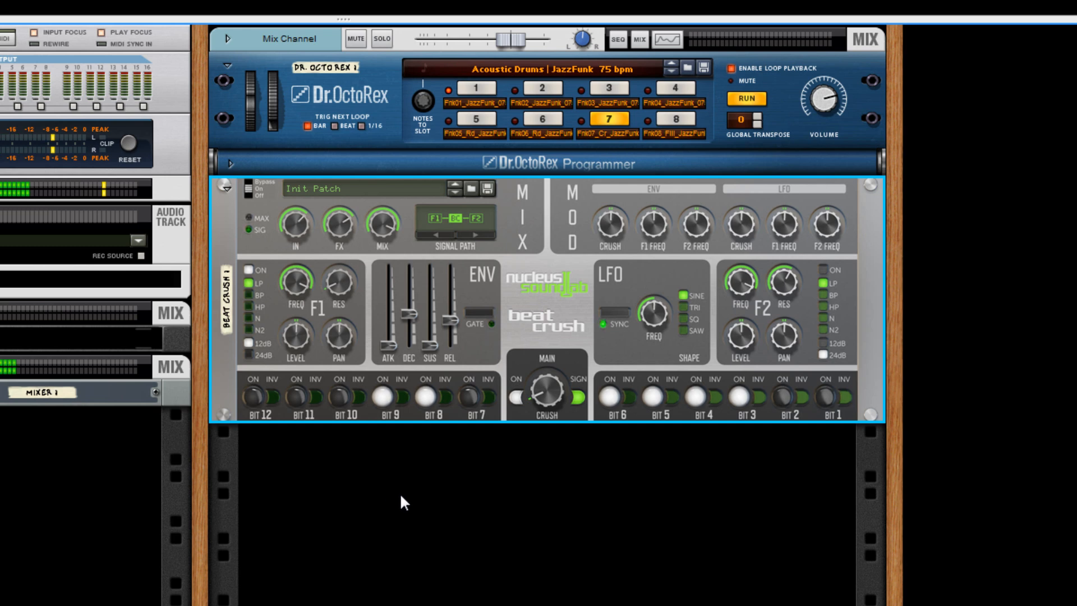
- Invert bits 7, 8 and 9 on the Beat Crush device
click(731, 66)
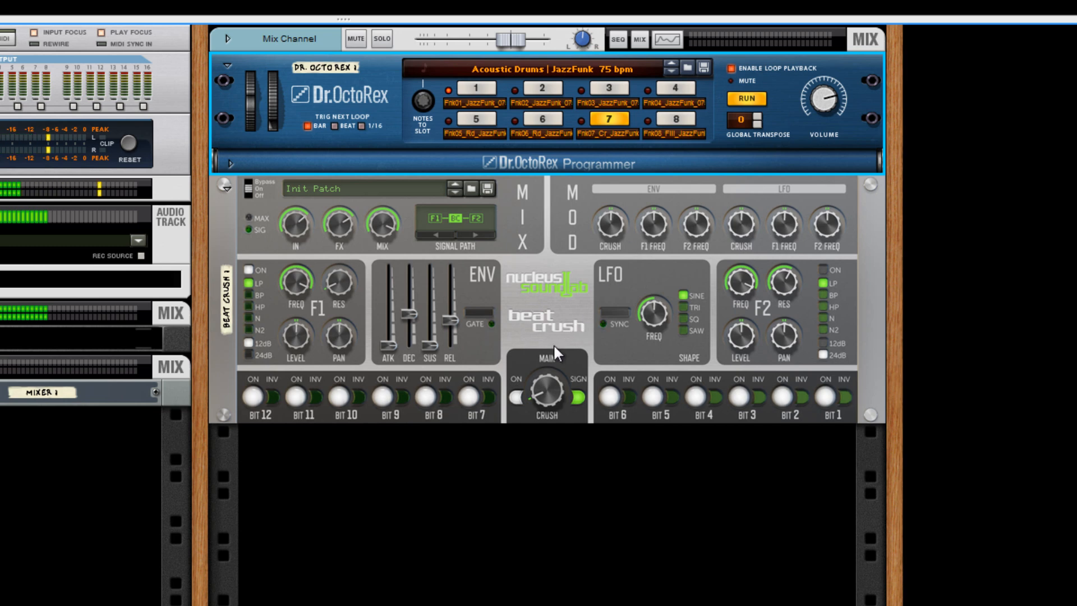
click(489, 397)
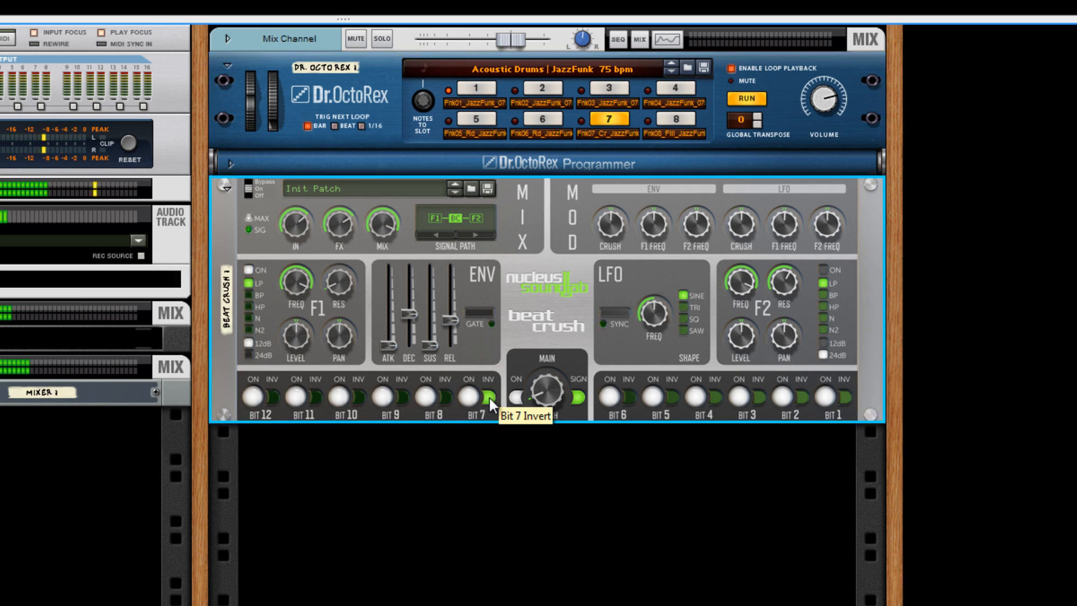
click(446, 398)
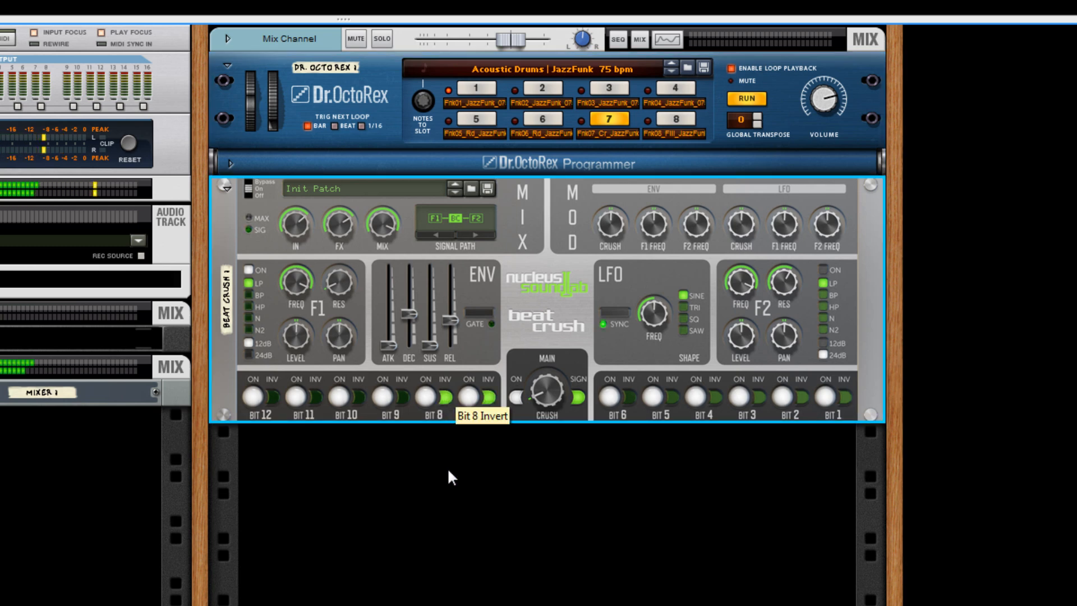
click(403, 398)
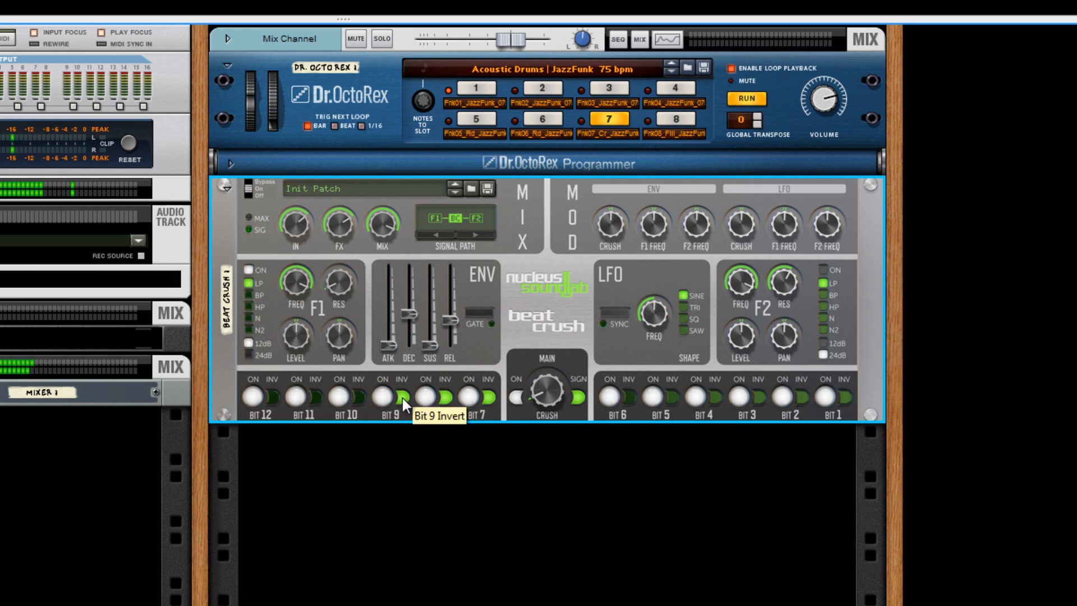
- Turn off the inversion of bits 9, 8 and 7
click(402, 397)
click(445, 397)
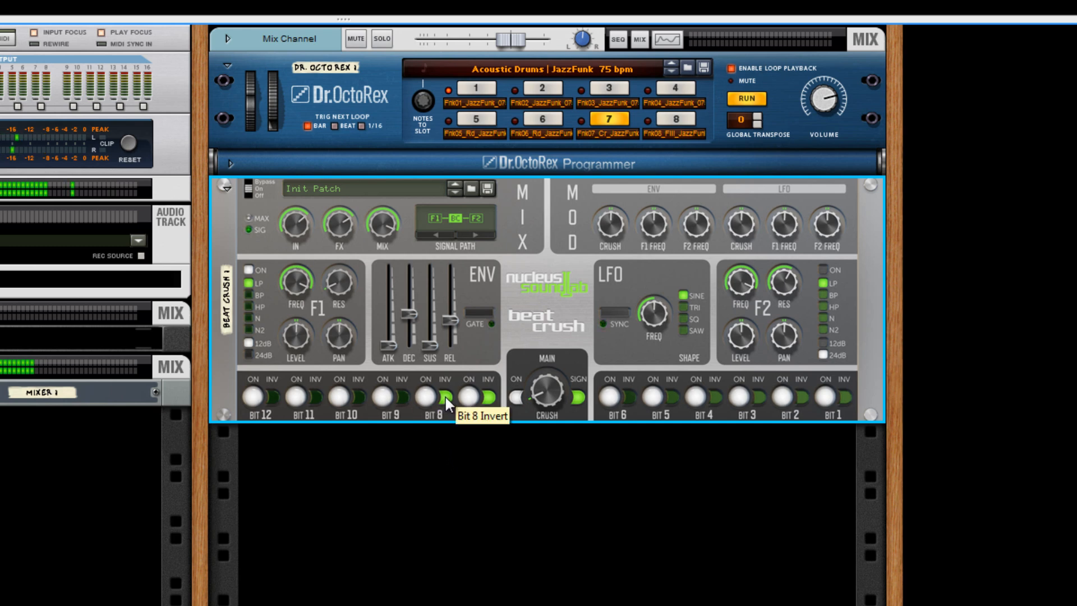
click(487, 397)
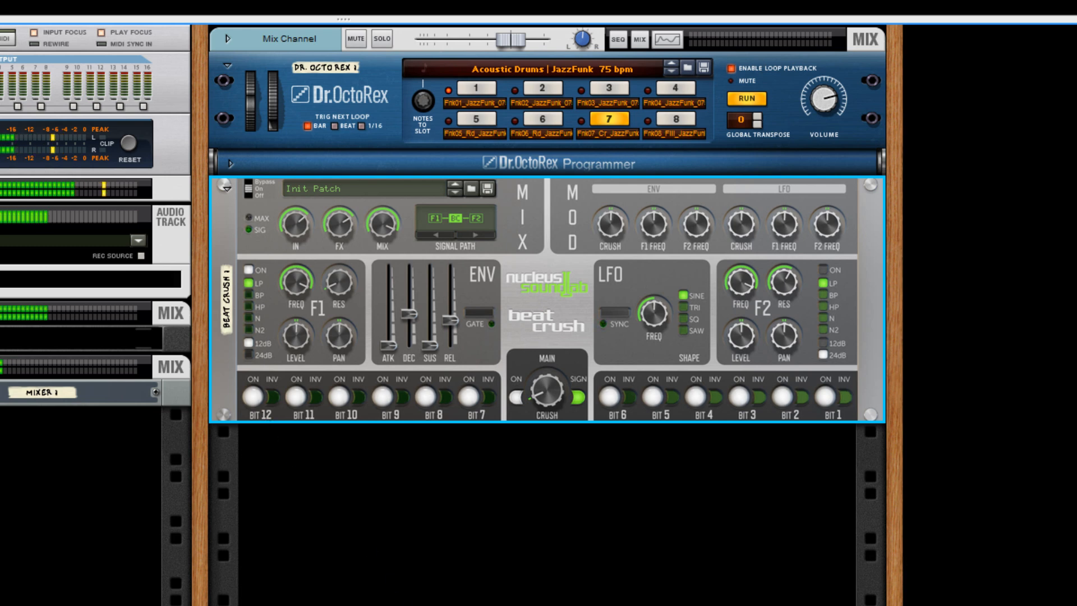
- Stop playback and run the Heavy Rock 110 - 1 drum loop in Dr. OctoRex
key(space)
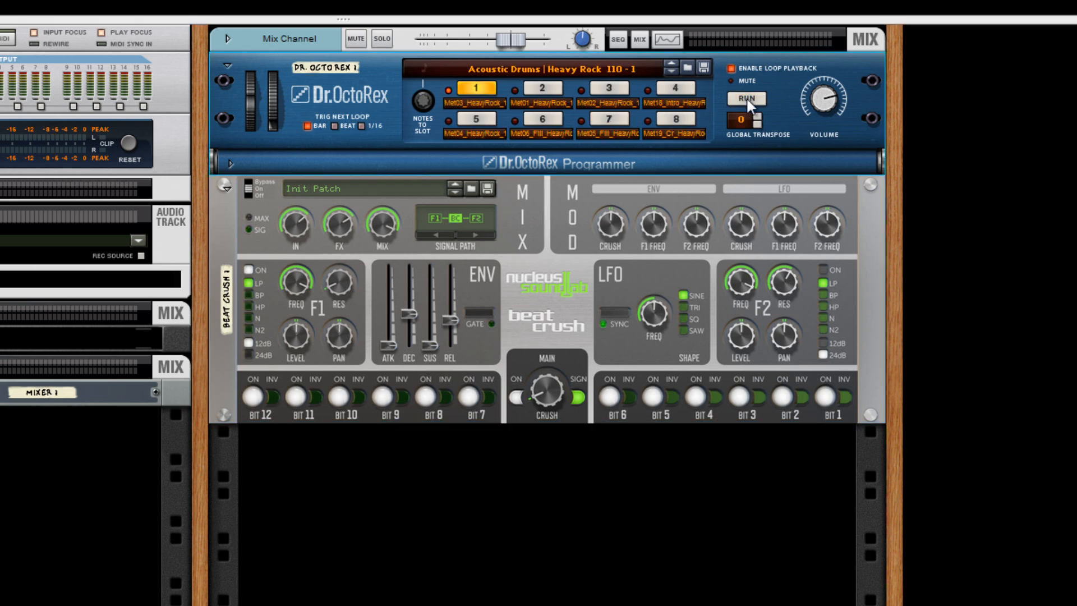
click(747, 99)
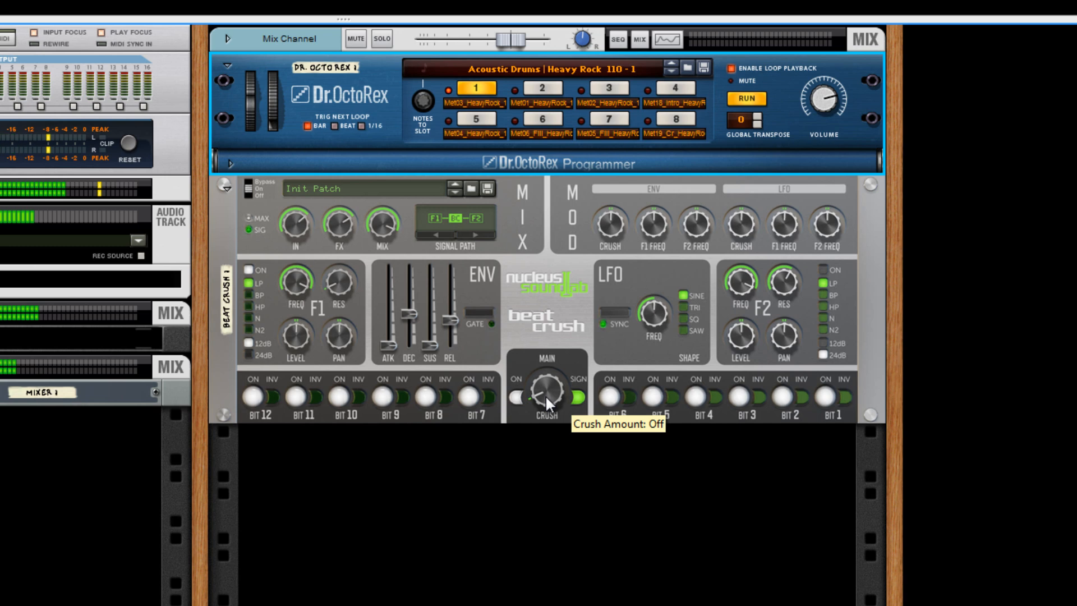
- Sweep the main crush amount down to Off and turn the sign bit on
mouse_move(545, 395)
mouse_down()
mouse_move(552, 325)
mouse_move(551, 402)
mouse_up()
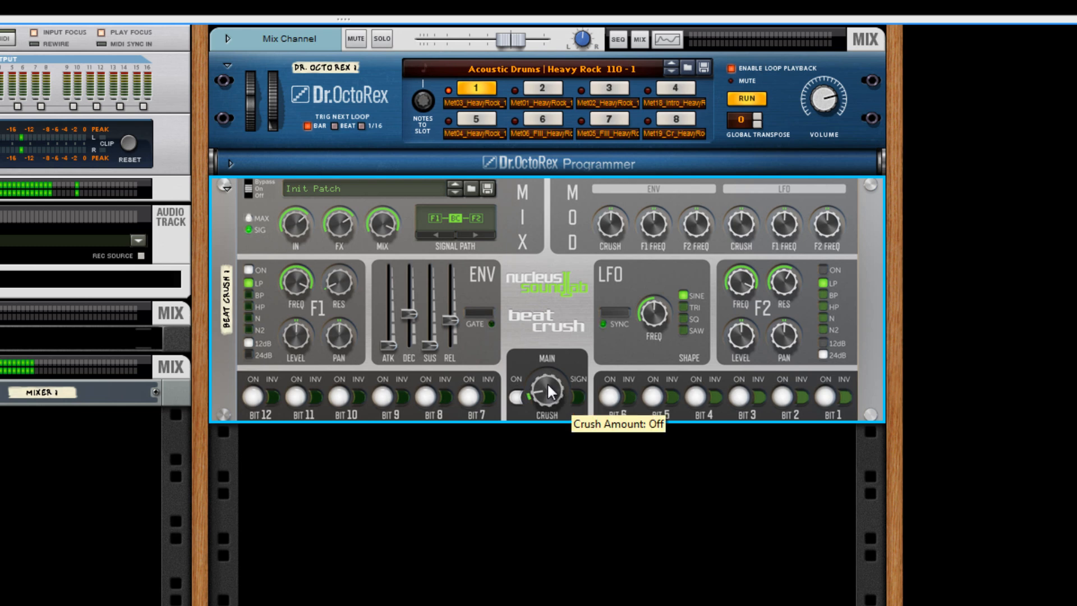
drag(547, 382, 553, 472)
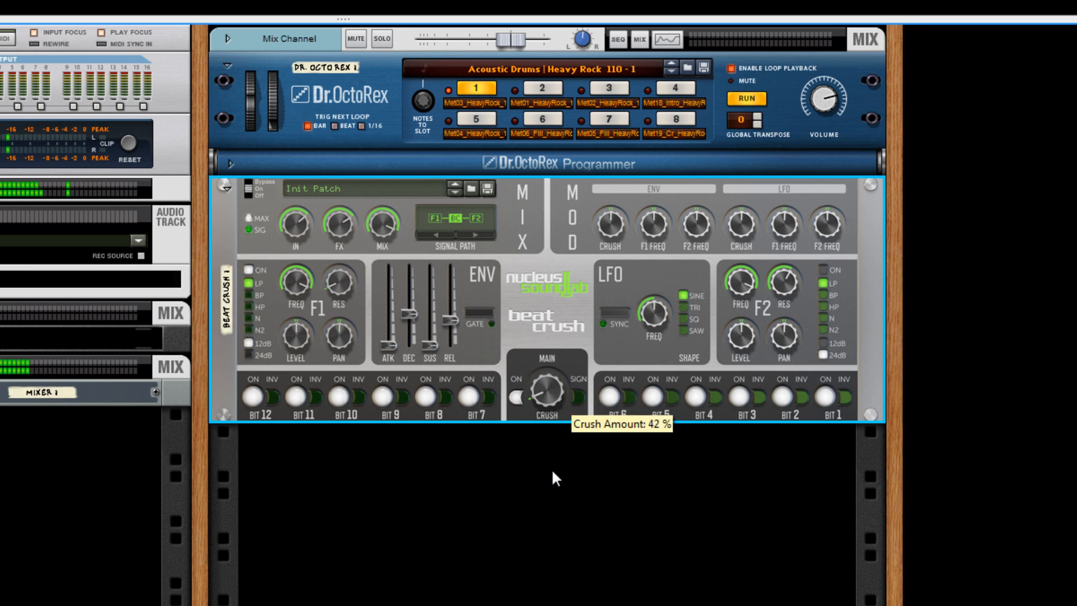
click(577, 398)
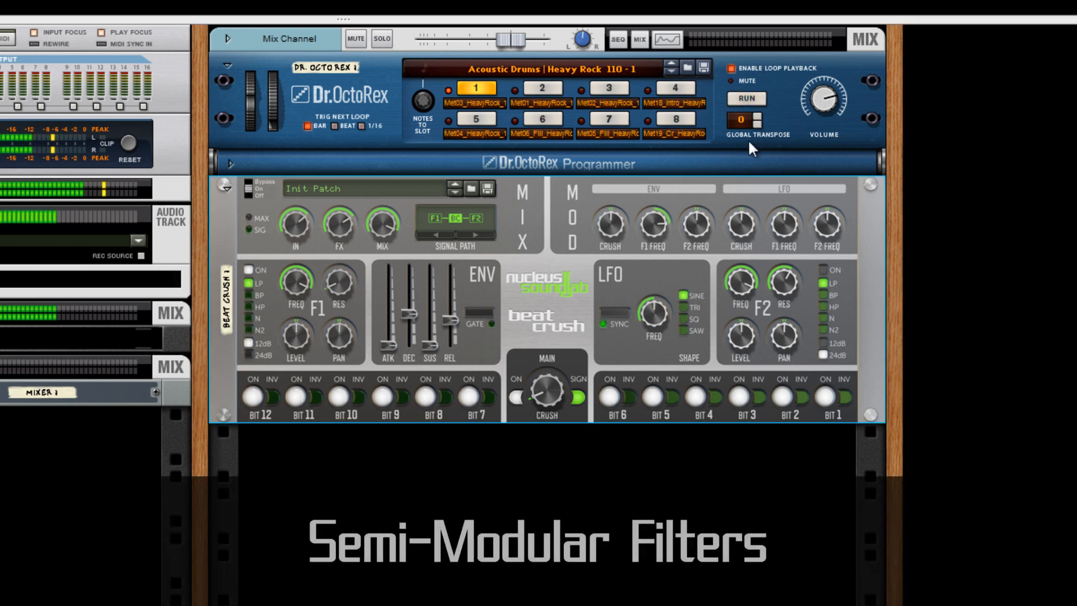
- Run the Heavy Rock drum loop again and switch off the main crush section
click(752, 96)
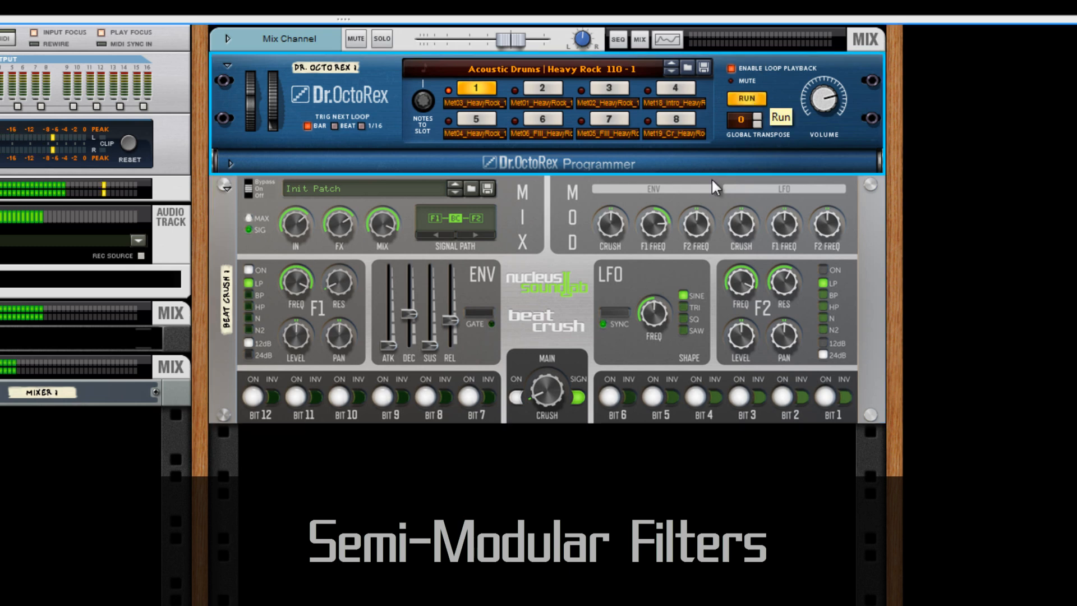
click(517, 398)
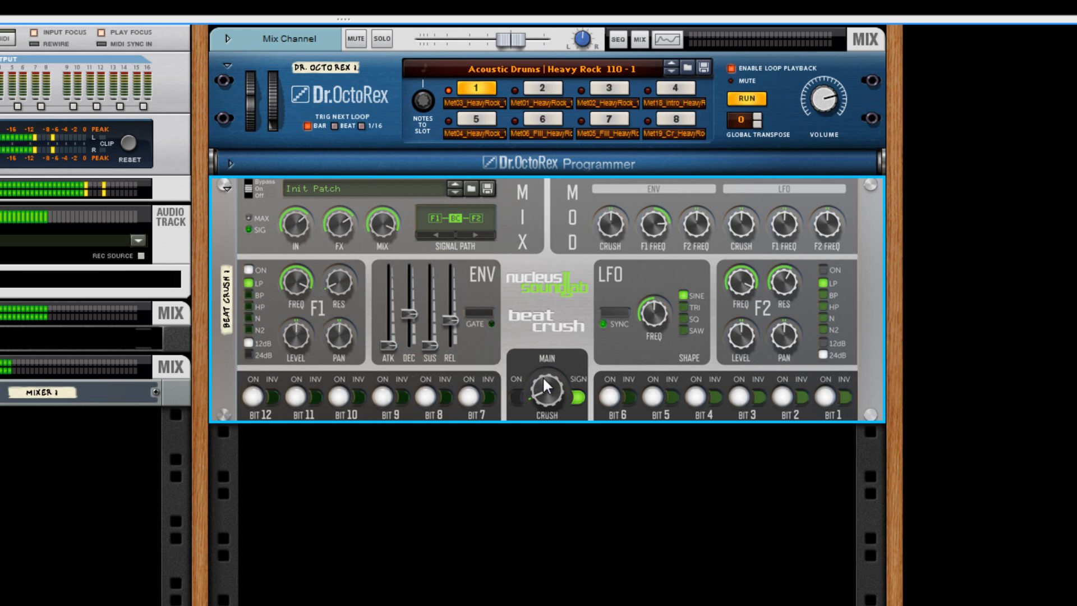
- Step through the signal path options and choose parallel F1 and F2 into PAN, followed by BC
click(436, 235)
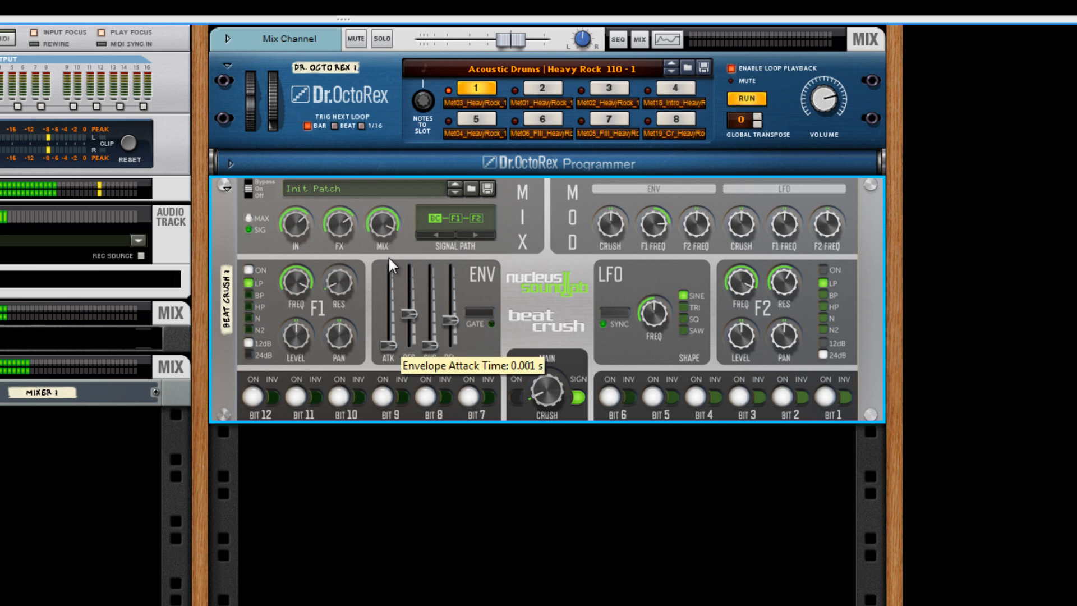
click(433, 235)
click(469, 237)
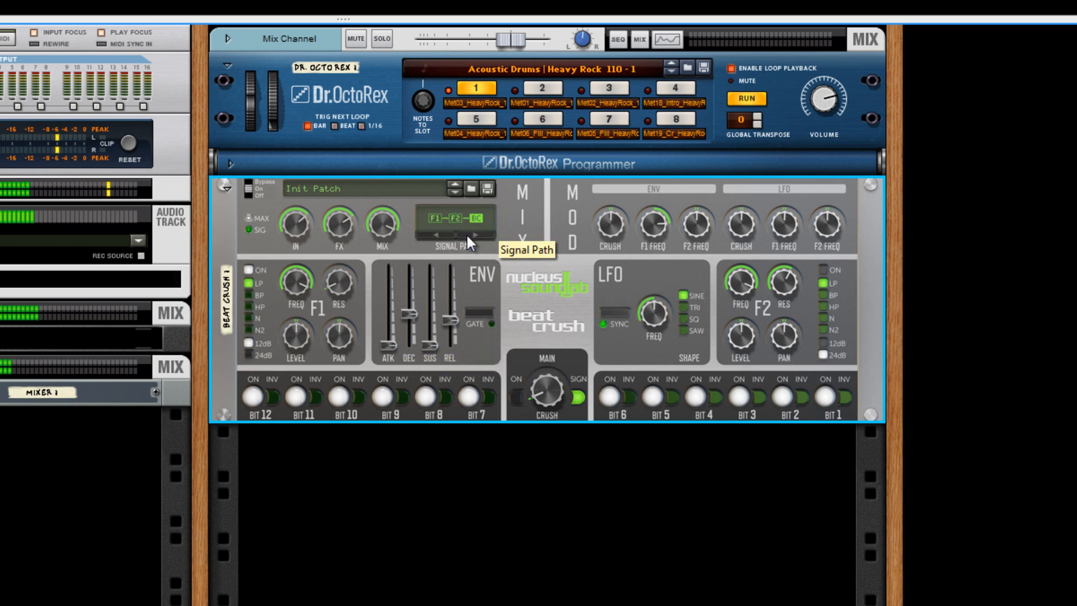
click(469, 235)
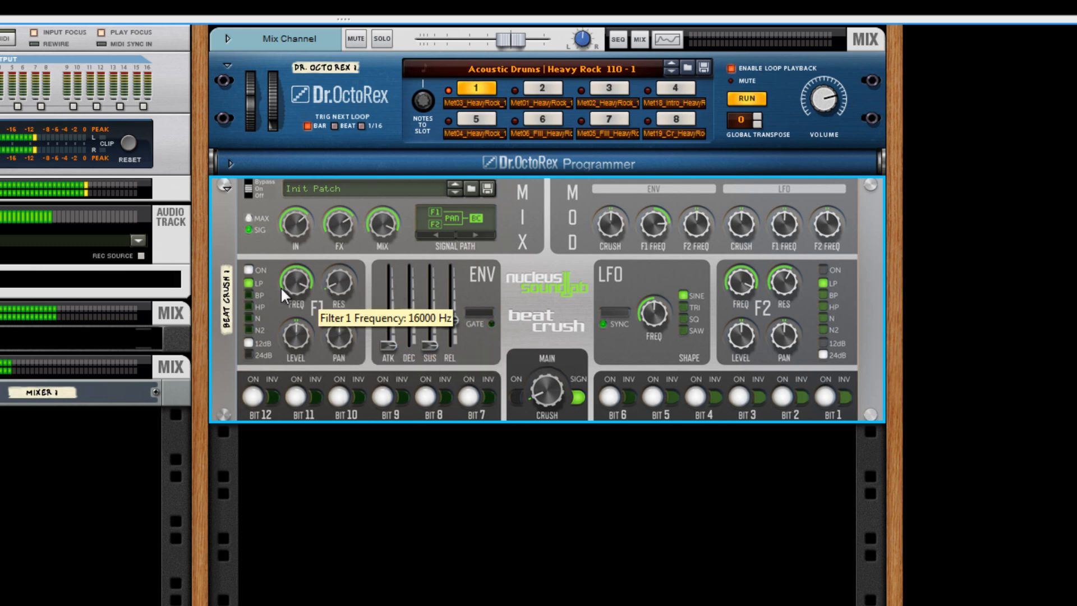
- Lower the filter 1 frequency, and switch on filter 2 with a reduced frequency
drag(292, 274, 298, 365)
drag(729, 291, 736, 364)
click(823, 270)
drag(745, 281, 746, 262)
- Increase the resonance of both filters and raise the filter 1 frequency slightly
drag(783, 302, 788, 266)
drag(345, 288, 357, 215)
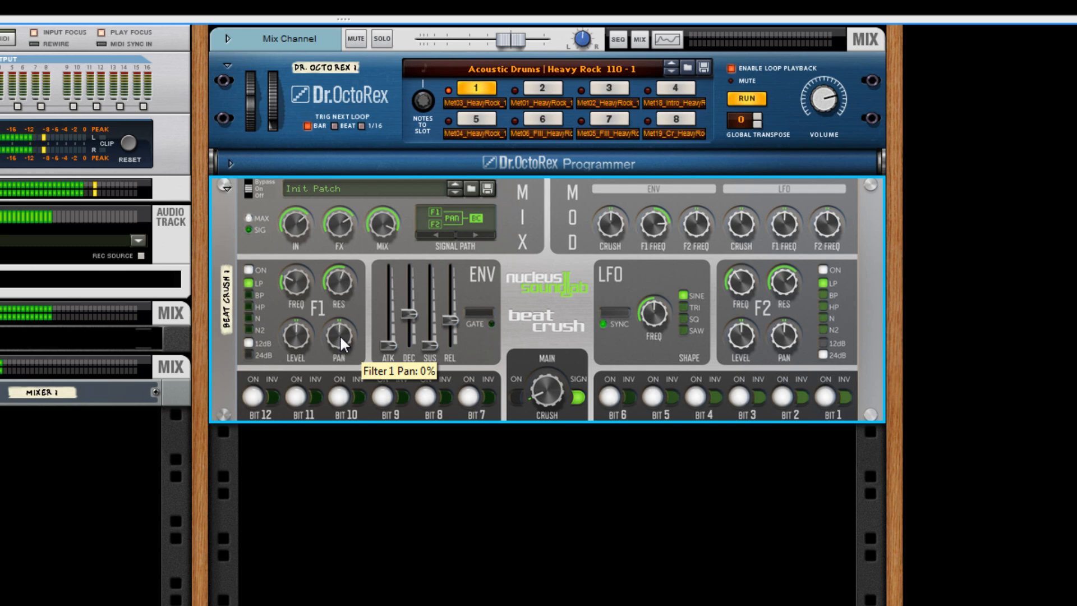
drag(301, 273, 304, 259)
- Pan filter 1 to the left and set the filter 2 pan to 100%
drag(339, 337, 561, 410)
drag(782, 346, 785, 251)
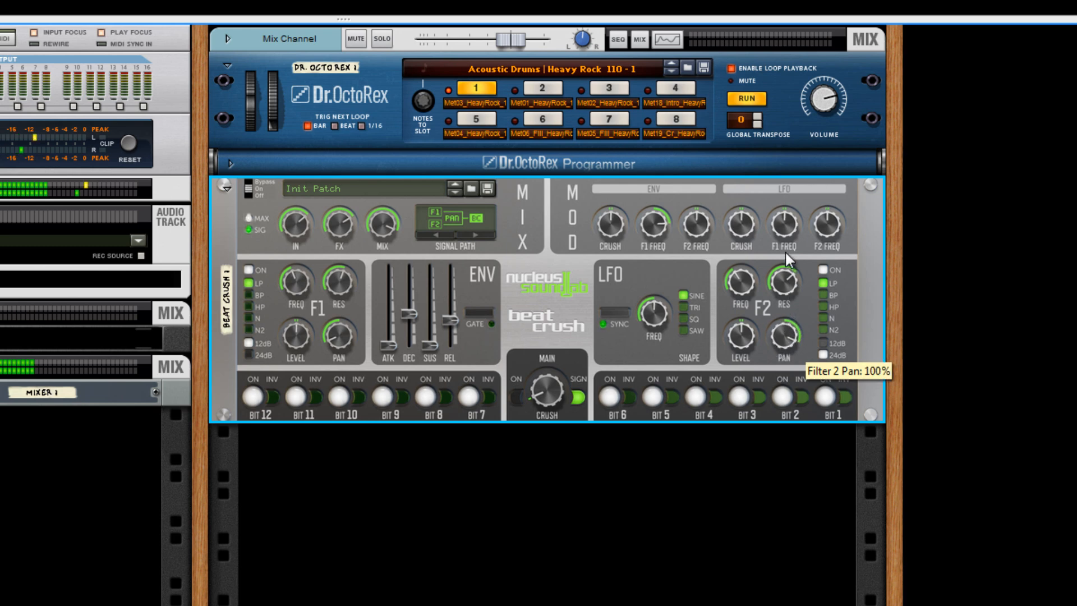
- Set the filter 2 frequency to 580 Hz and lower the input level slightly
drag(741, 284, 743, 278)
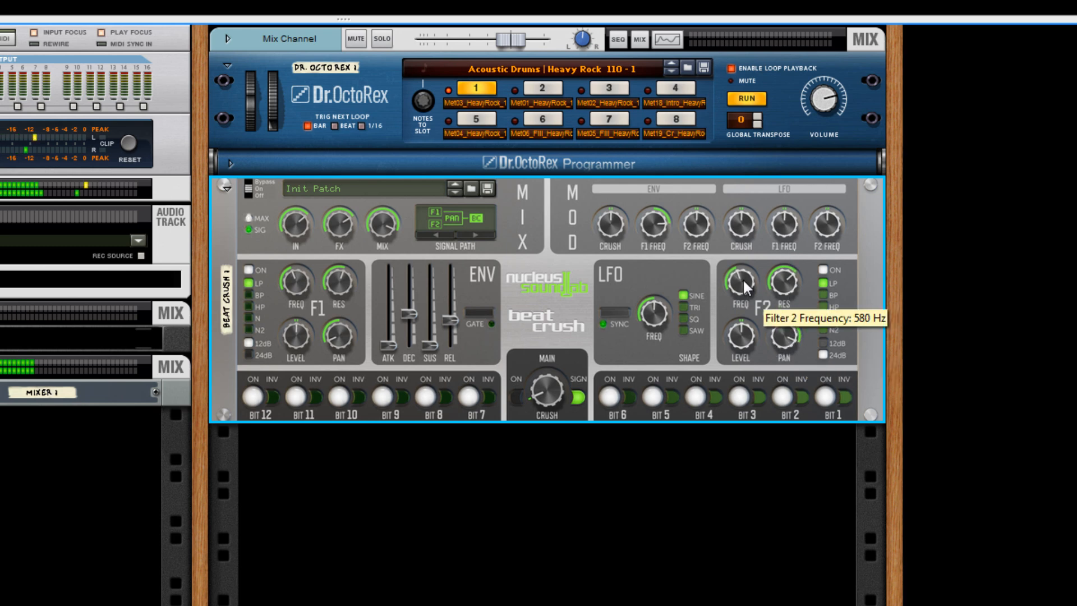
drag(295, 224, 297, 229)
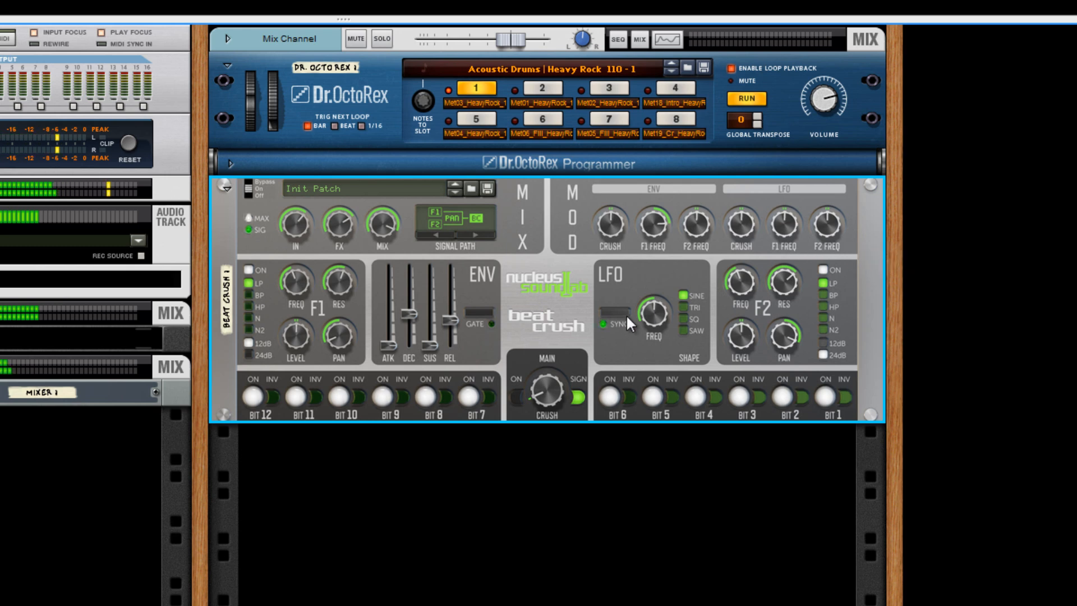
- Adjust the LFO modulation of the filter frequency and switch on the main crush stage
drag(782, 229, 823, 242)
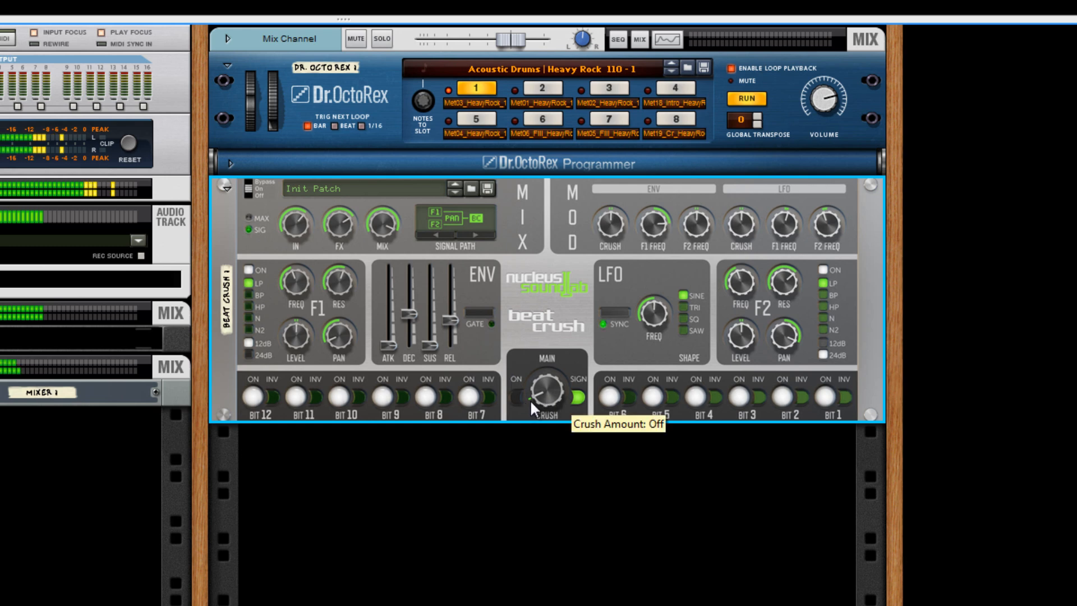
click(517, 398)
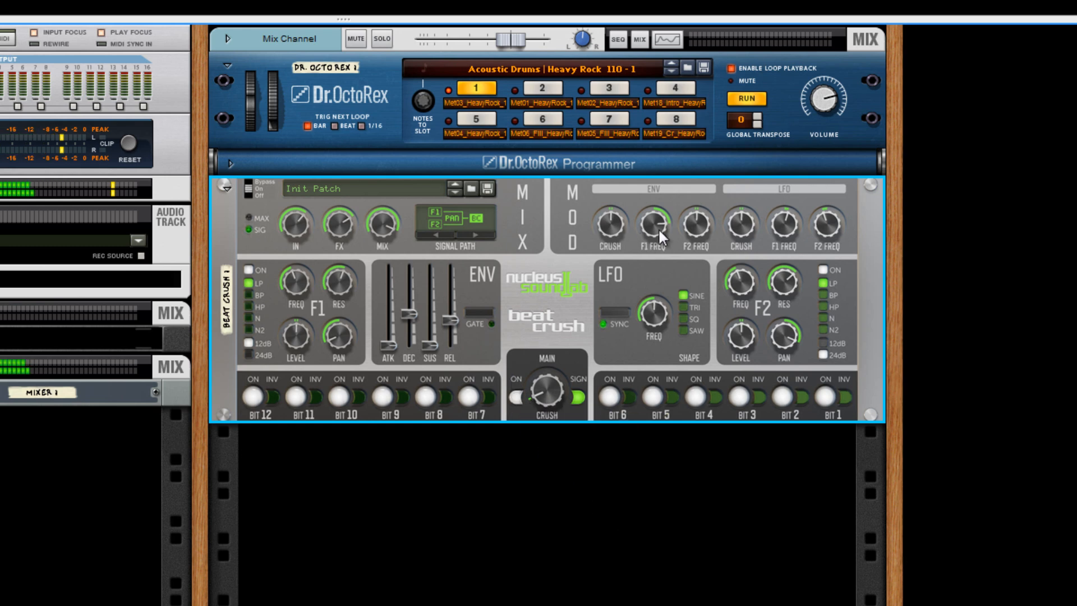
- Try envelope modulation on the crush amount, set Filter 1 Freq Mod by Envelope to 50%, and raise the filter 2 frequency envelope modulation
drag(615, 231, 617, 200)
drag(612, 221, 610, 255)
drag(660, 218, 661, 193)
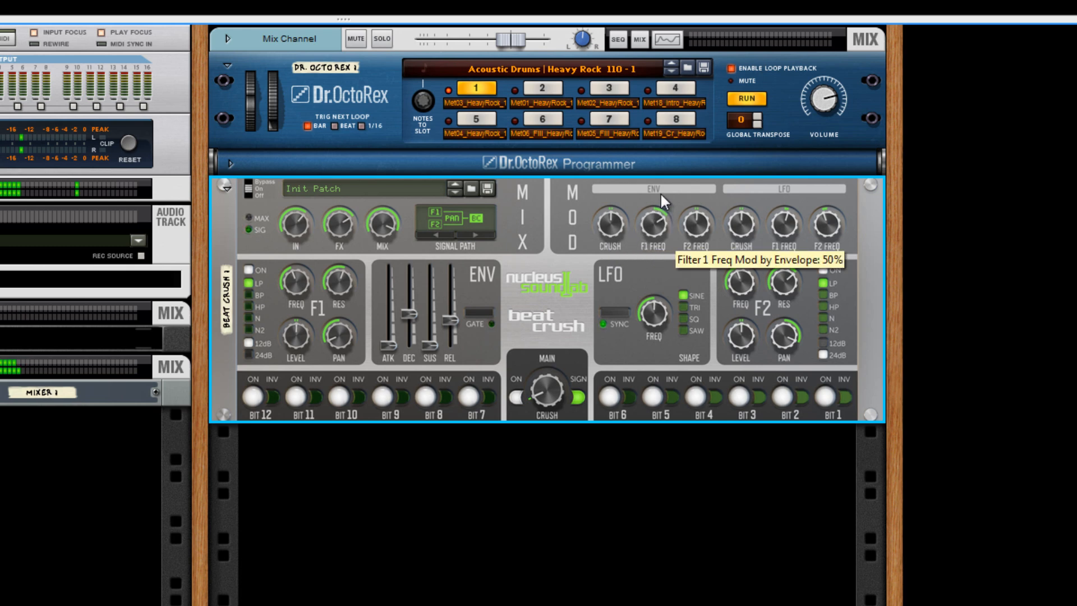
drag(701, 231, 705, 180)
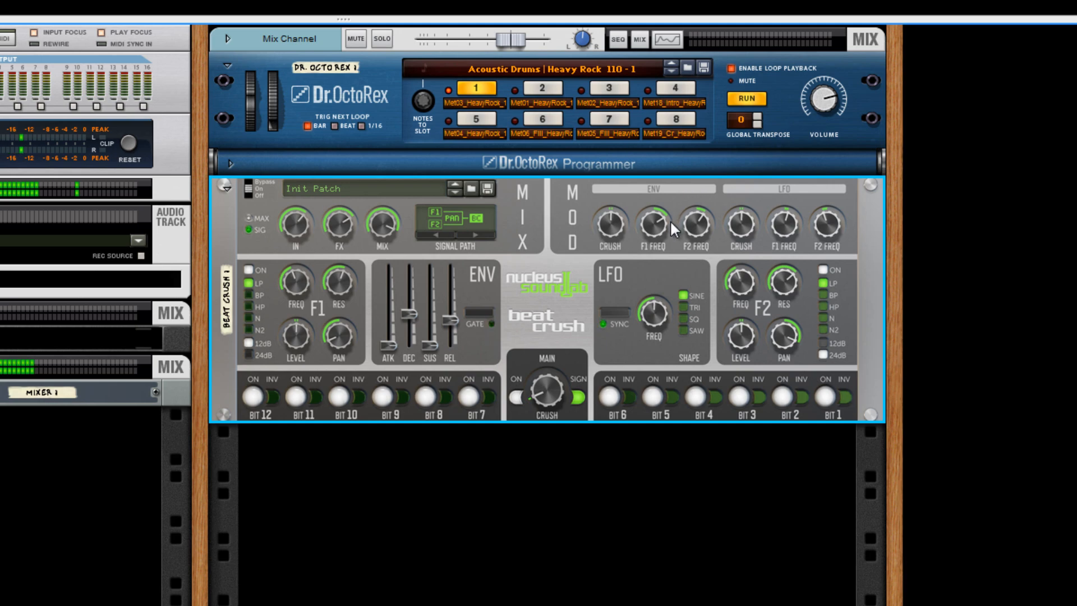
click(746, 99)
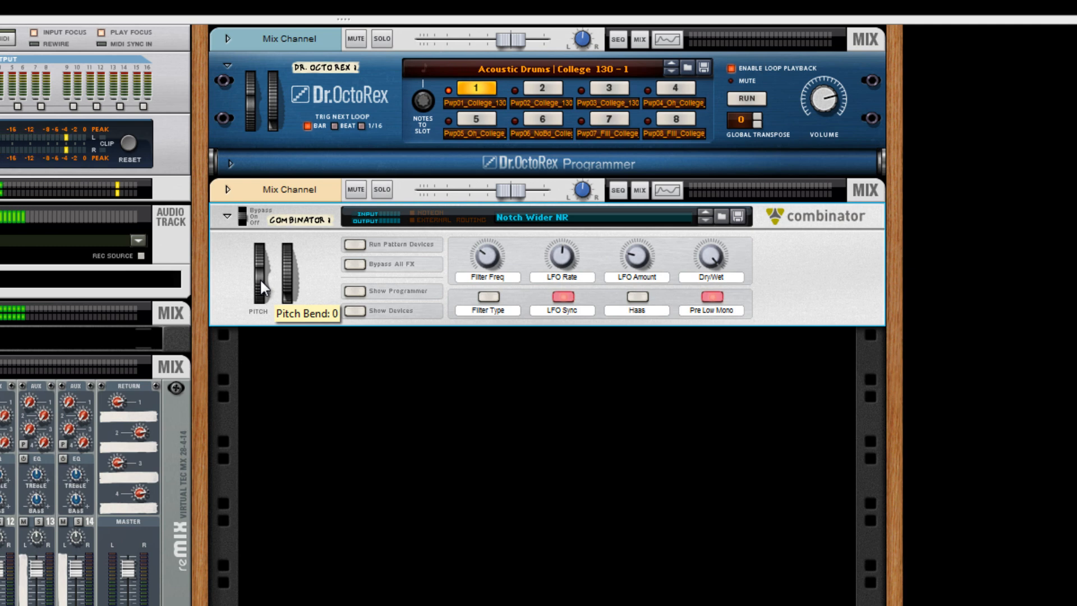
- Run the College 130 drum loop with the Notch Wider NR Combinator bypassed, and switch the Combinator back on to compare
click(245, 214)
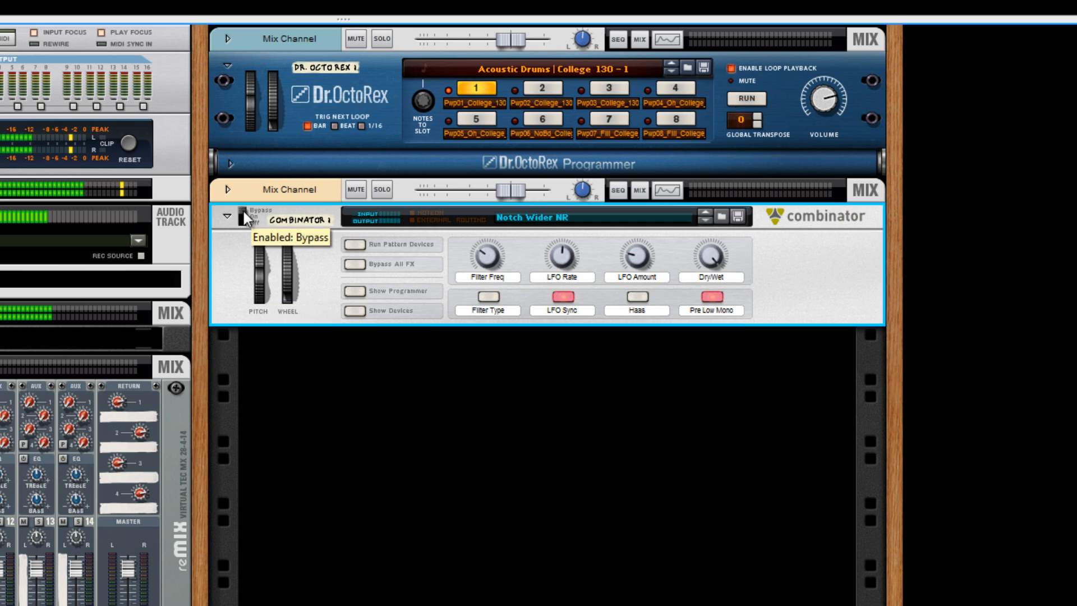
click(747, 99)
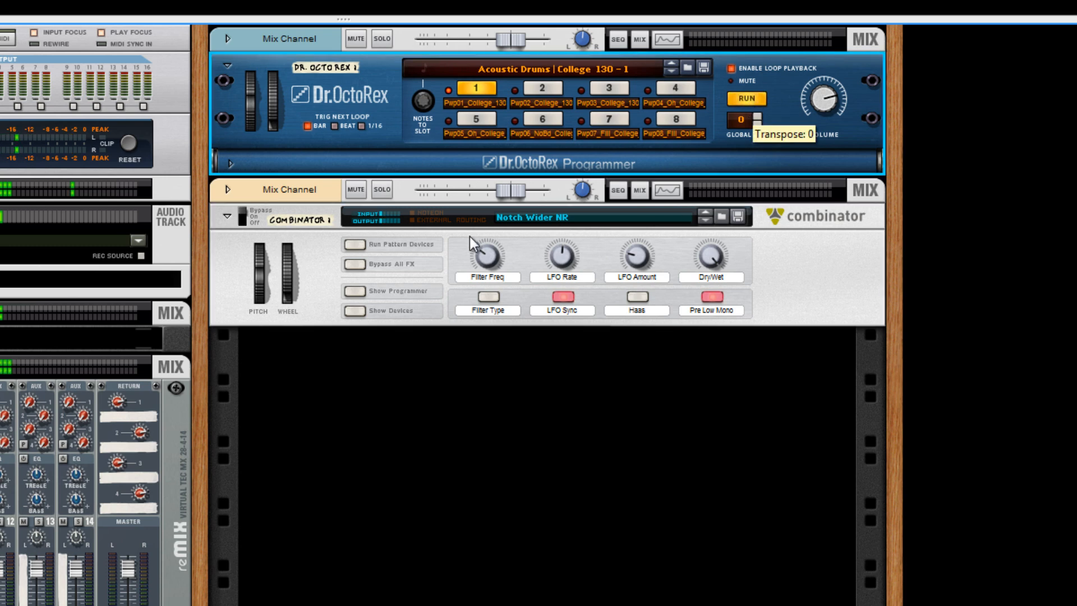
click(241, 212)
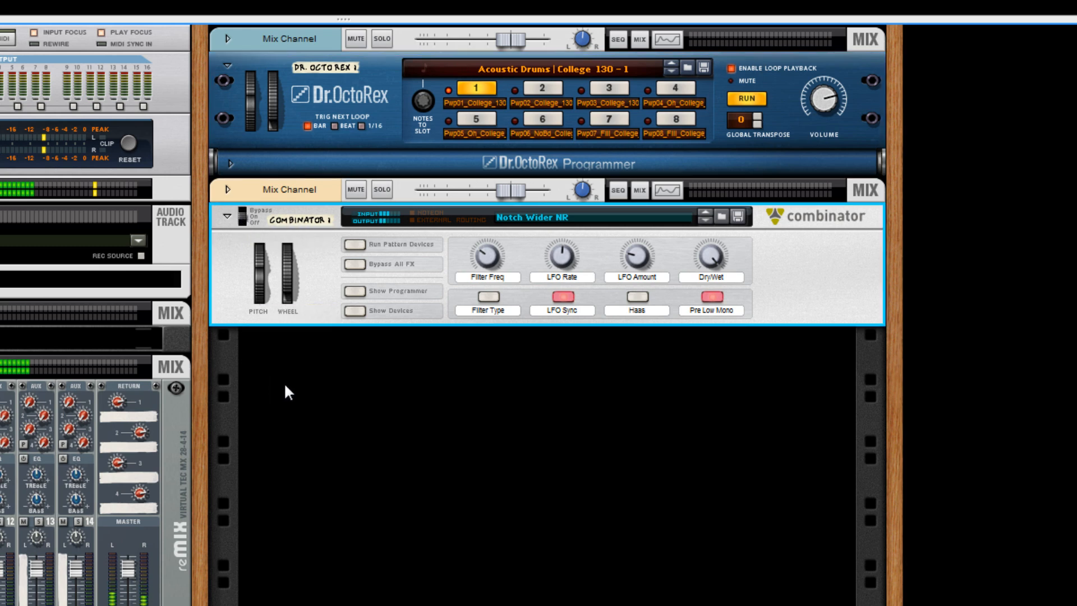
- Load the Nerd Party [Run] NR patch into the Combinator and enable Run Pattern Devices
click(722, 217)
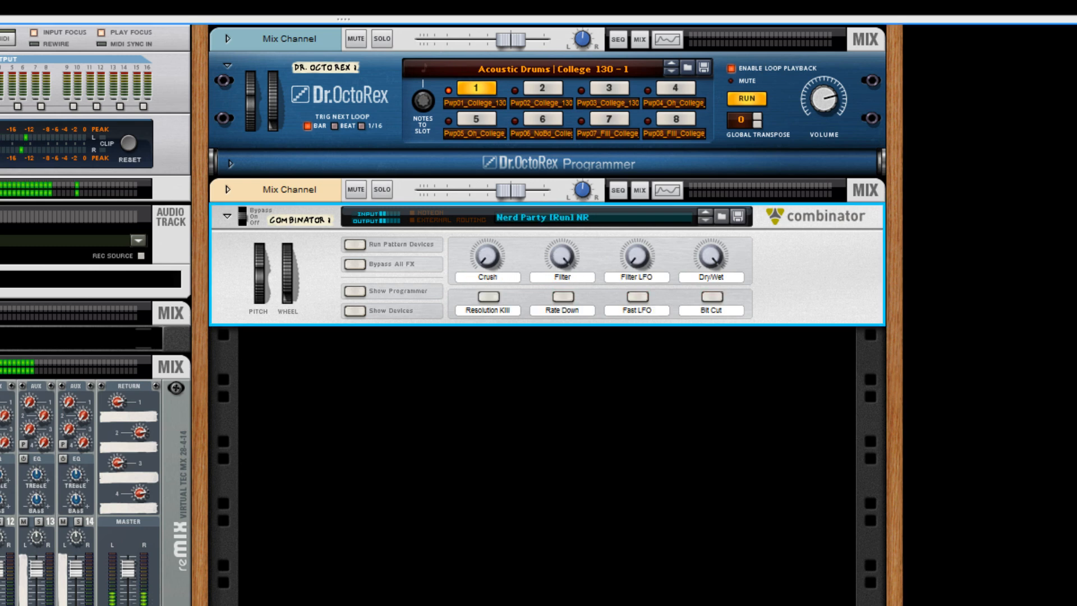
click(355, 245)
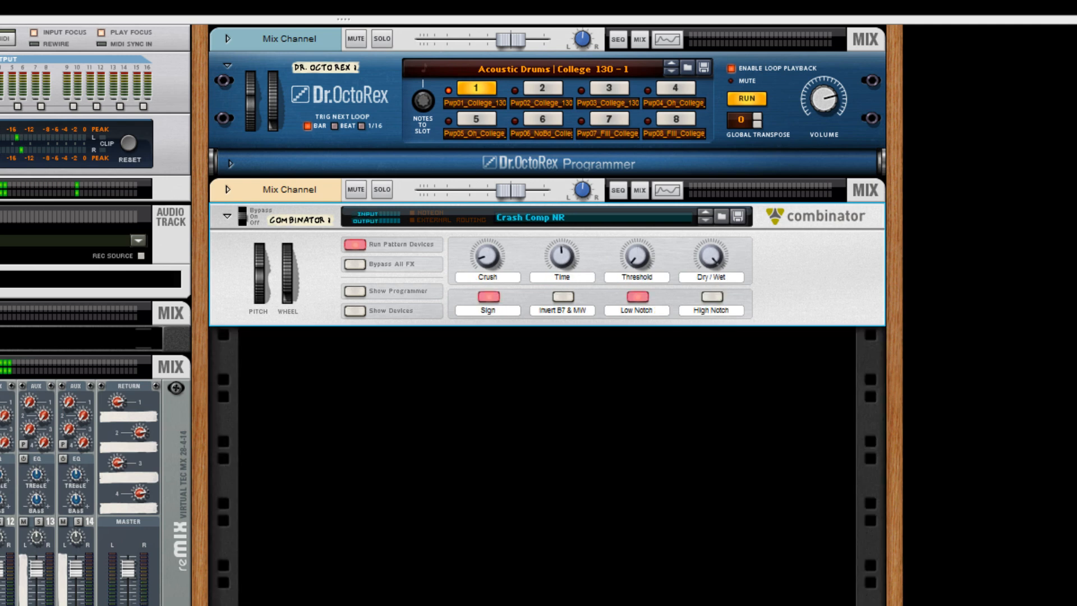
- Select the Combinator with the Crash Comp NR patch and stop the drum loop playback
click(547, 263)
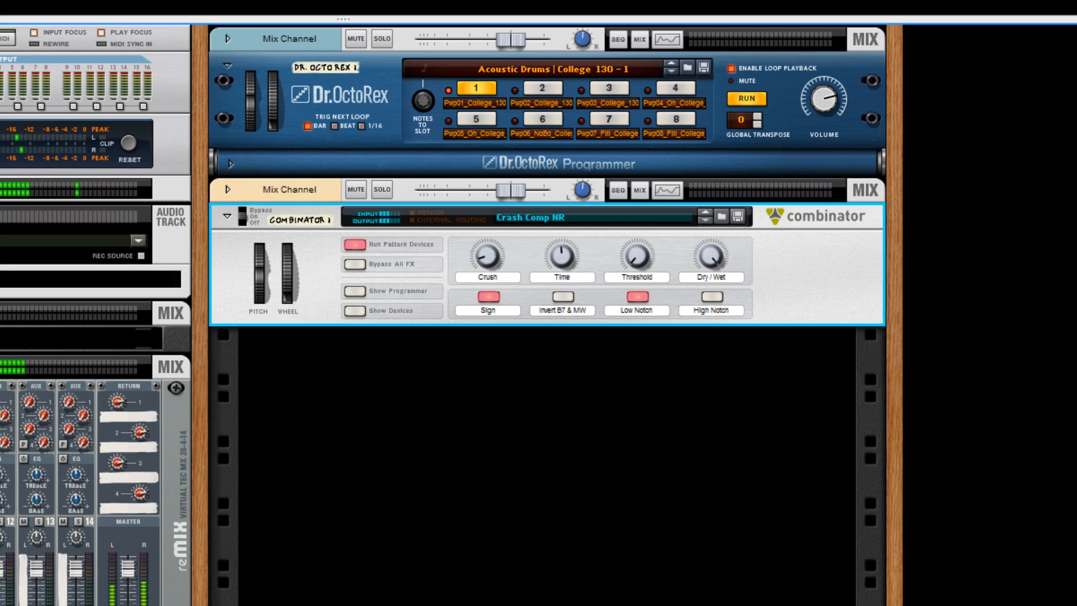
key(space)
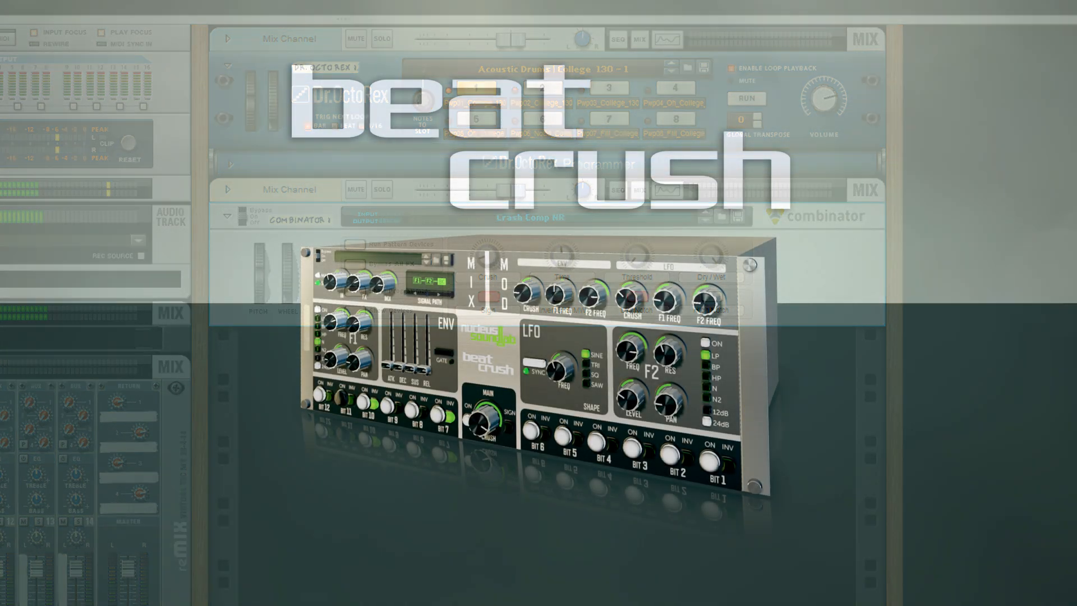